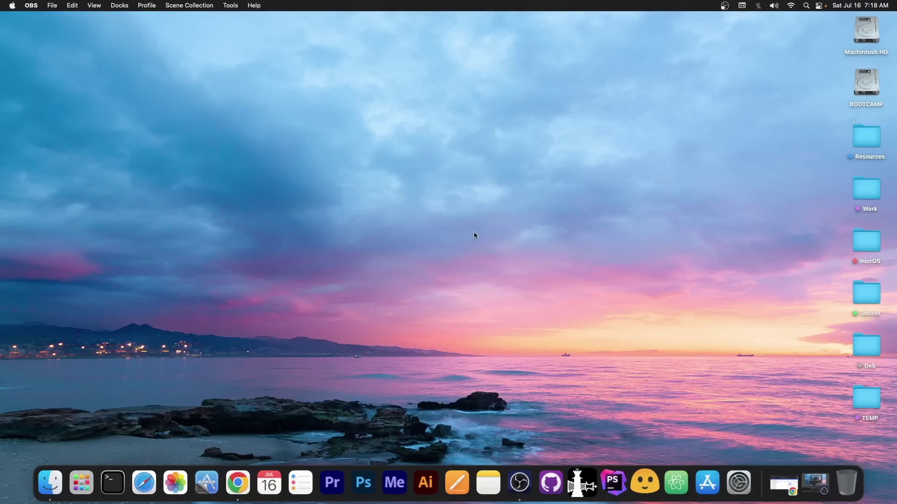
Bring back Chrome and scroll the iPhone14,4 results to where iOS 15.5 is the only signed release.
{"action": "left_click", "coordinate": [783, 483]}
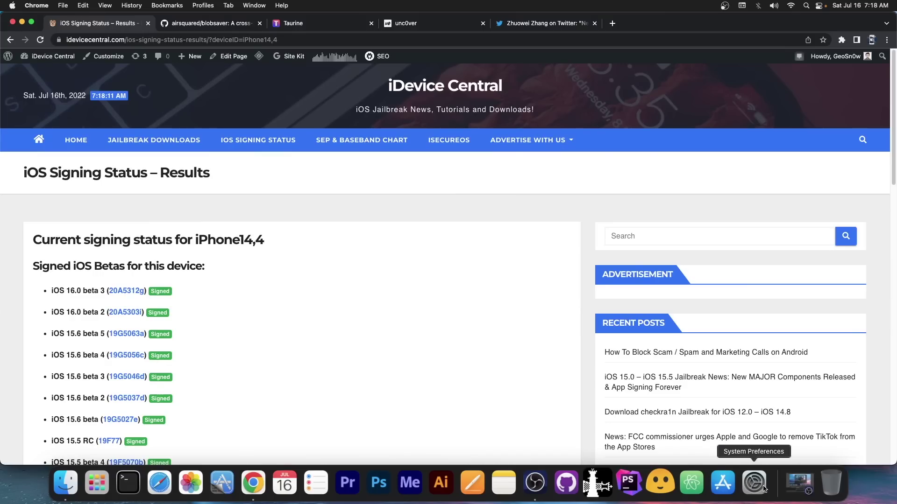
{"action": "scroll", "coordinate": [373, 245], "scroll_direction": "down", "scroll_amount": 5}
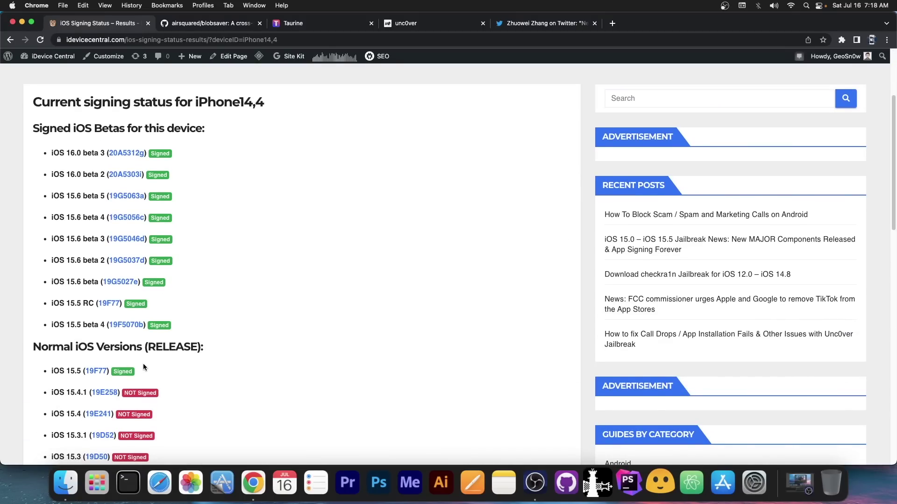
{"action": "scroll", "coordinate": [140, 366], "scroll_direction": "down", "scroll_amount": 3}
{"action": "scroll", "coordinate": [143, 362], "scroll_direction": "up", "scroll_amount": 6}
{"action": "scroll", "coordinate": [142, 362], "scroll_direction": "up", "scroll_amount": 3}
{"action": "scroll", "coordinate": [257, 175], "scroll_direction": "down", "scroll_amount": 8}
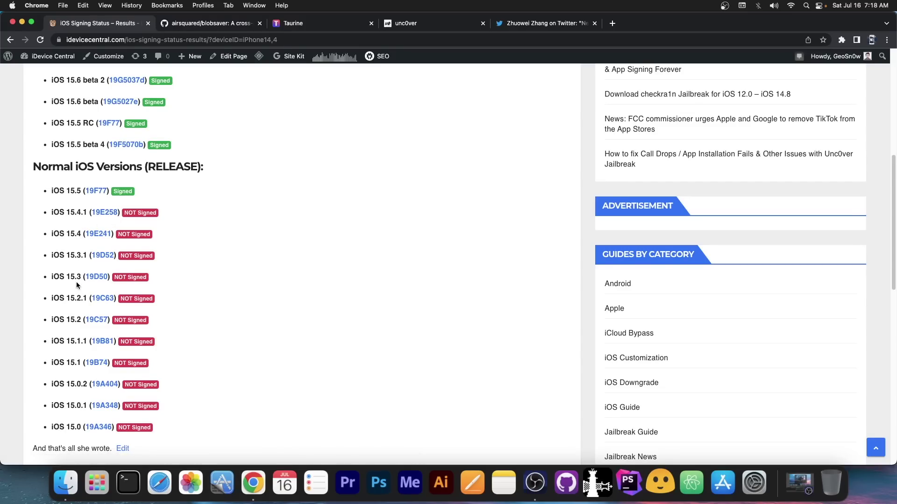
{"action": "left_click", "coordinate": [342, 28]}
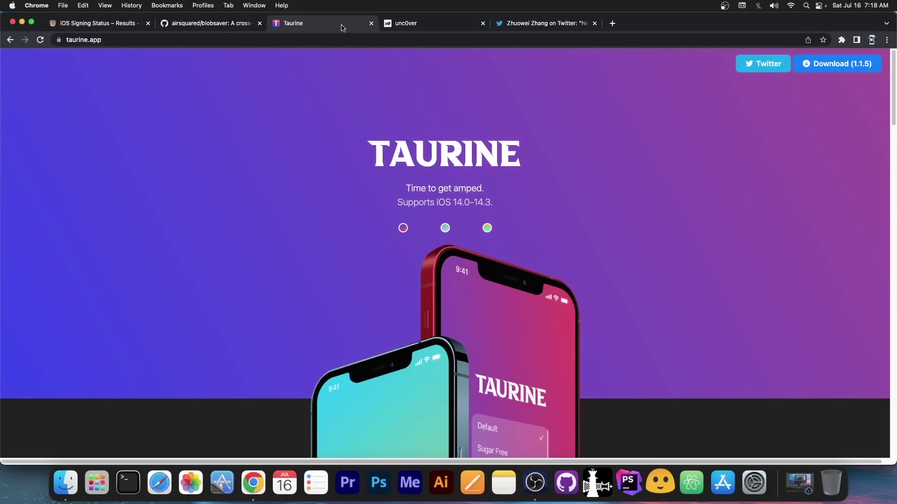
{"action": "left_click", "coordinate": [451, 25]}
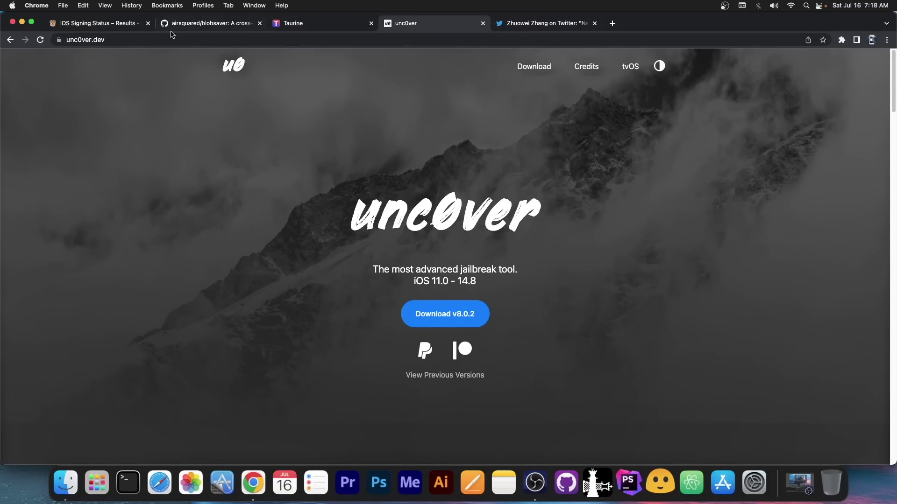
{"action": "left_click", "coordinate": [113, 28]}
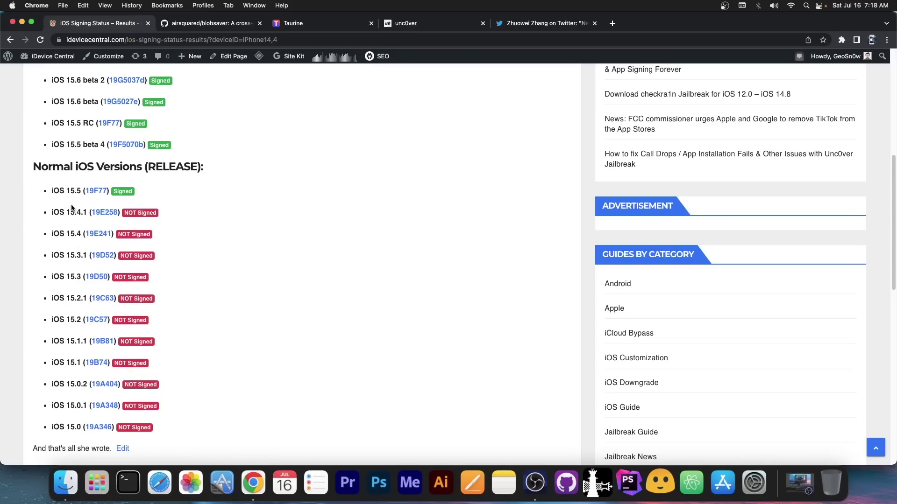
Scroll back up through the signed betas and Normal iOS Versions list.
{"action": "scroll", "coordinate": [80, 201], "scroll_direction": "up", "scroll_amount": 1}
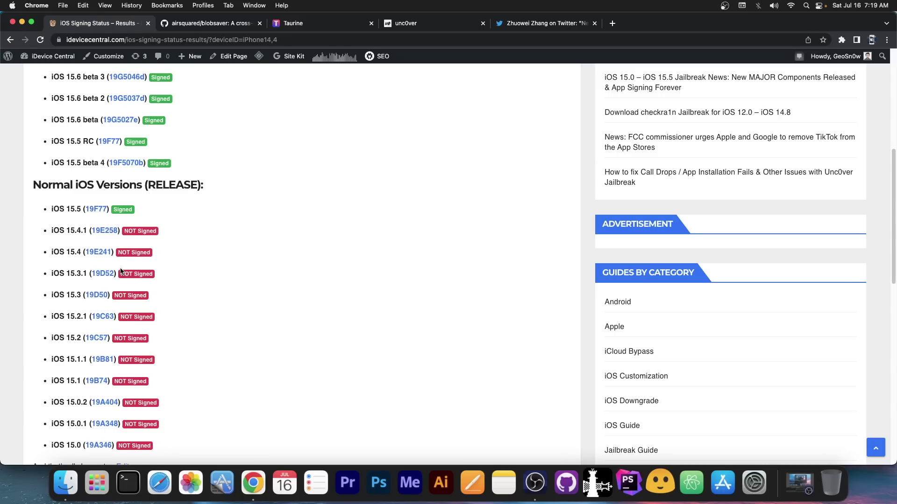
{"action": "scroll", "coordinate": [91, 256], "scroll_direction": "up", "scroll_amount": 5}
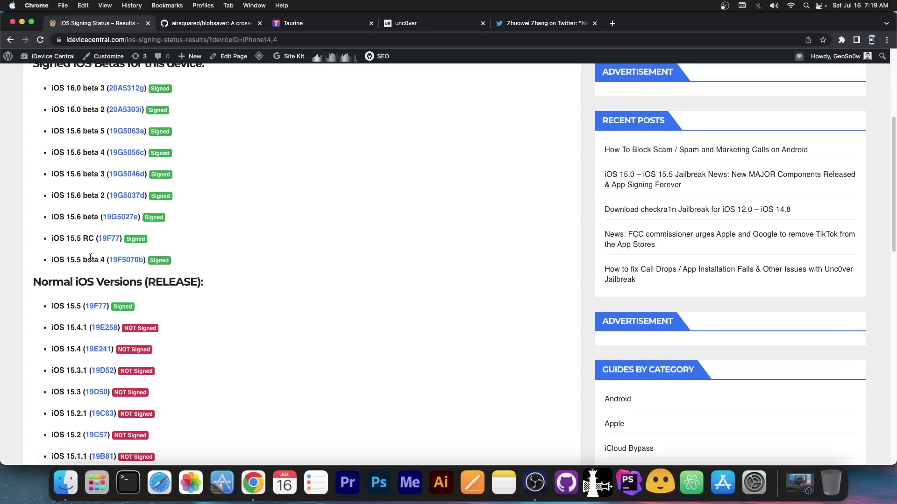
{"action": "scroll", "coordinate": [117, 279], "scroll_direction": "up", "scroll_amount": 4}
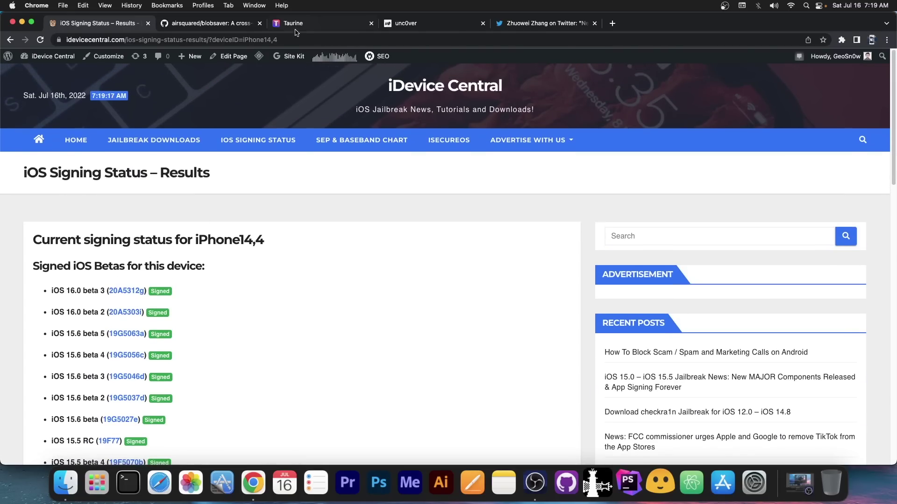
Glance at the Taurine jailbreak page, return to signing status, then open the macOS 12.3.1 proof-of-concepts tweet.
{"action": "left_click", "coordinate": [300, 25]}
{"action": "key", "text": "super+1"}
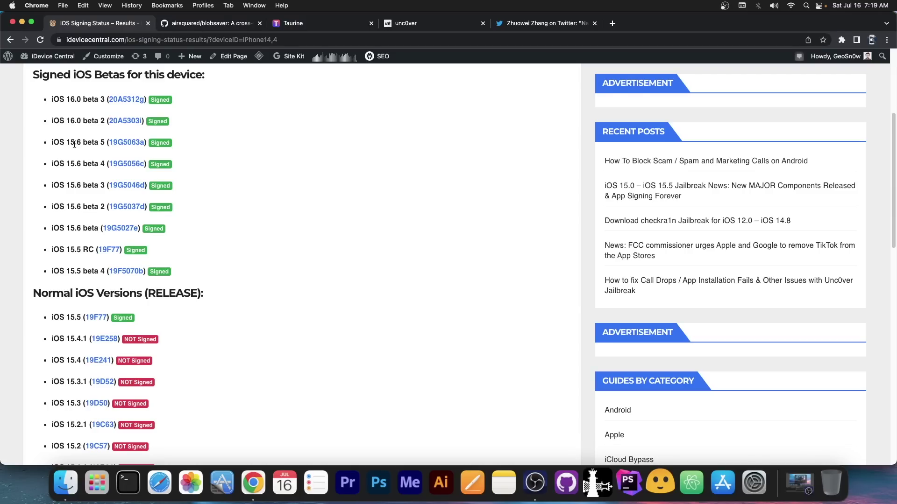
{"action": "scroll", "coordinate": [74, 144], "scroll_direction": "up", "scroll_amount": 5}
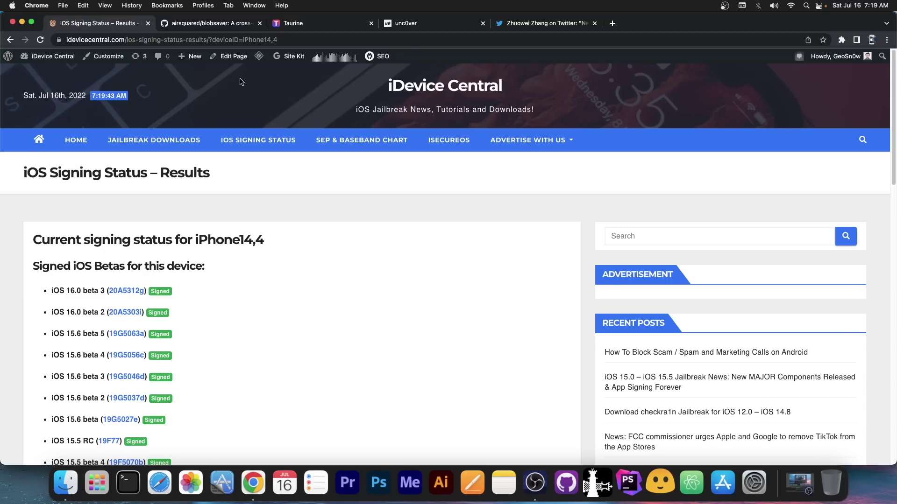
{"action": "left_click", "coordinate": [559, 25]}
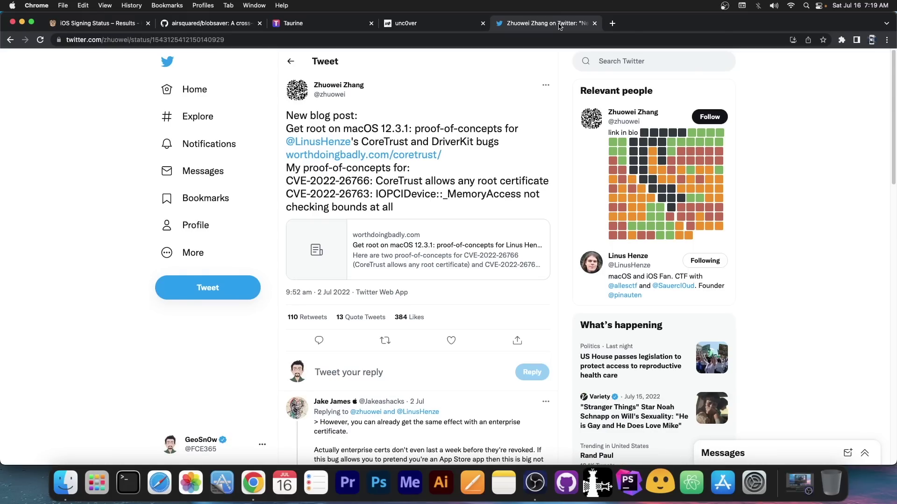
{"action": "left_click", "coordinate": [318, 26]}
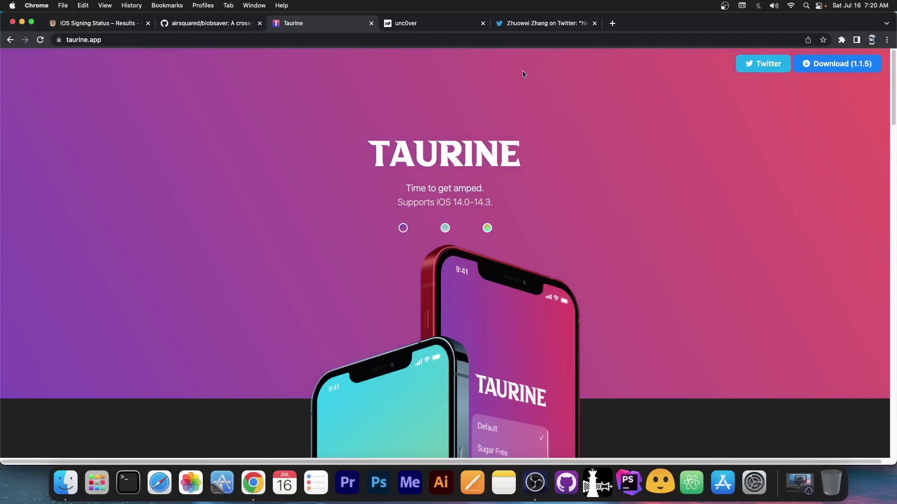
{"action": "left_click", "coordinate": [544, 24]}
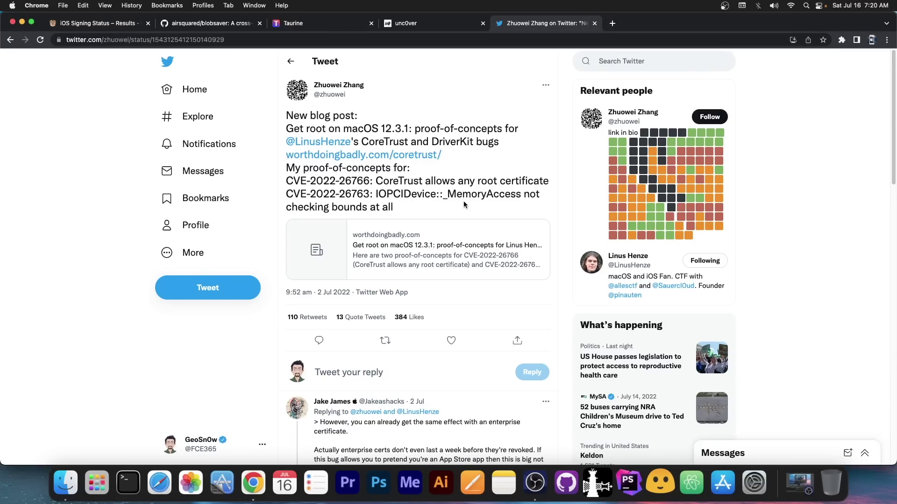
Open the airsquared/blobsaver repository's v3.2.1 release and scroll down to its macOS dmg assets.
{"action": "left_click", "coordinate": [206, 22]}
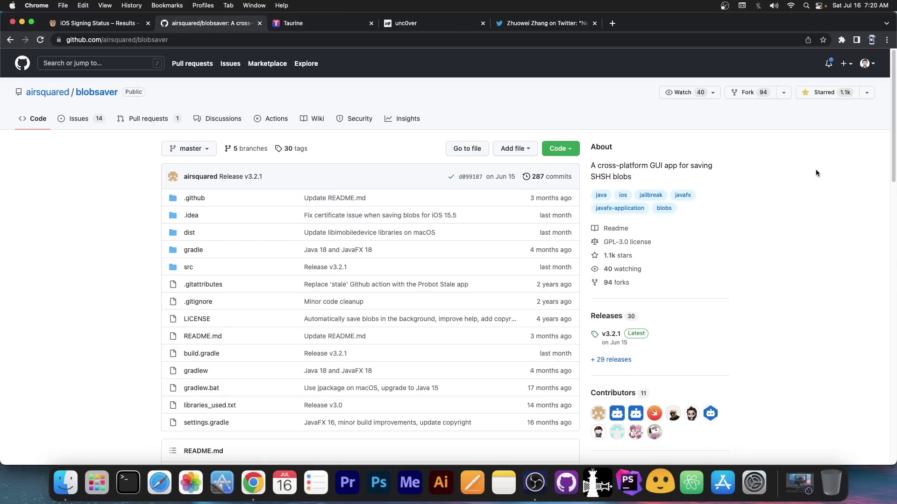
{"action": "scroll", "coordinate": [735, 289], "scroll_direction": "down", "scroll_amount": 1}
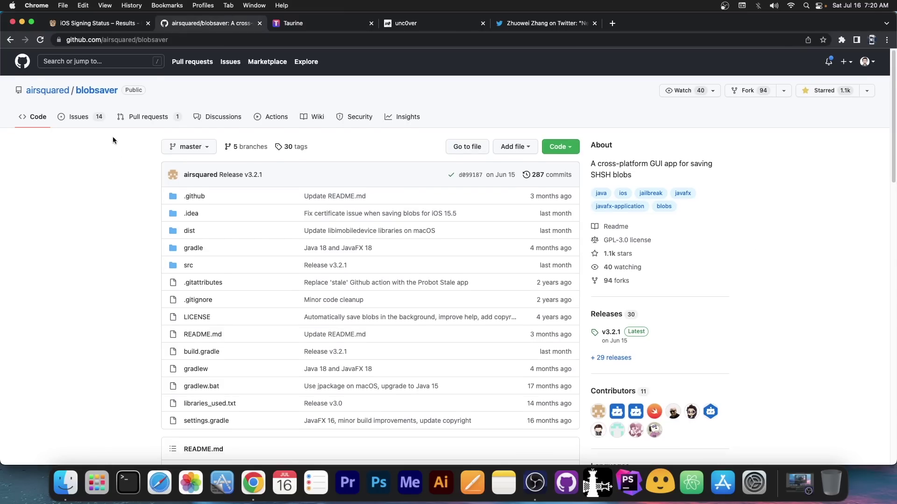
{"action": "scroll", "coordinate": [633, 193], "scroll_direction": "down", "scroll_amount": 5}
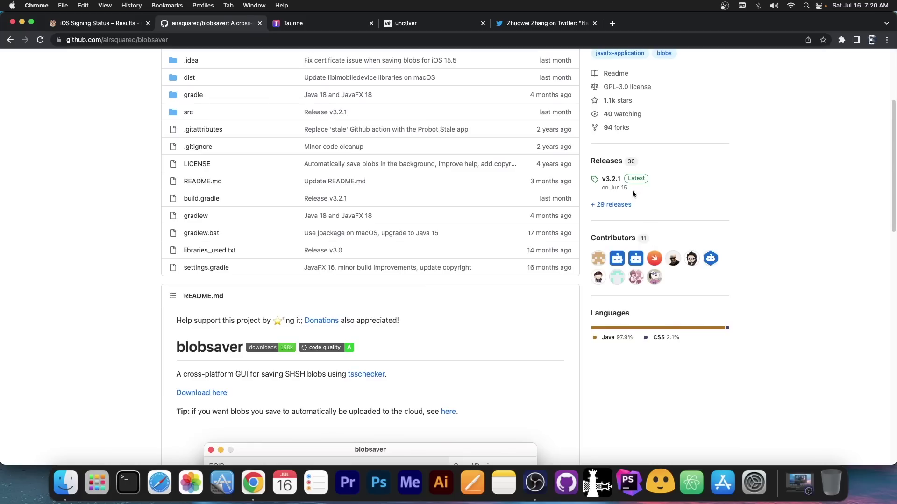
{"action": "left_click", "coordinate": [611, 179]}
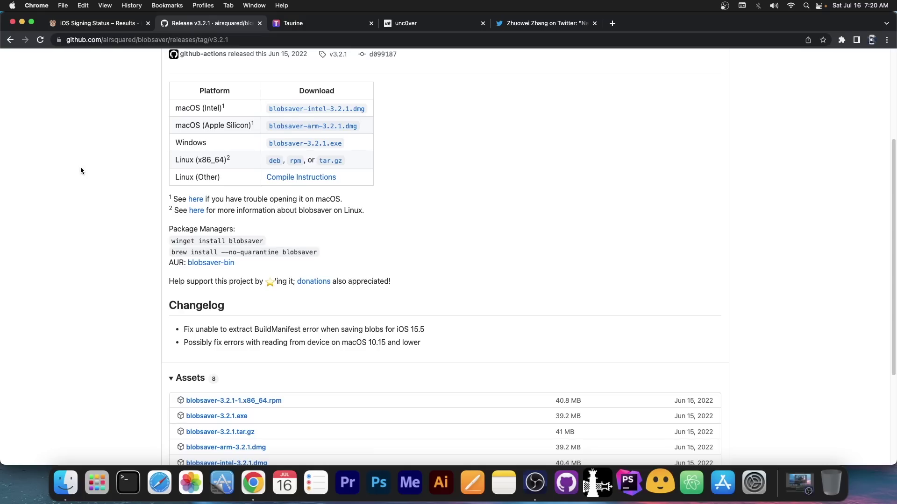
{"action": "scroll", "coordinate": [81, 167], "scroll_direction": "down", "scroll_amount": 3}
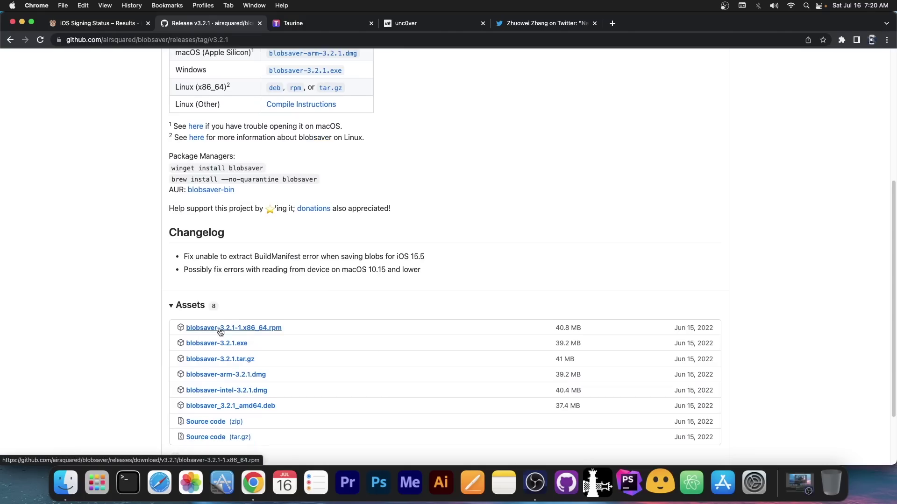
Minimize Chrome, switch to blobsaver and read the ECID and iPod Touch 7 identifier from the device.
{"action": "left_click", "coordinate": [22, 22]}
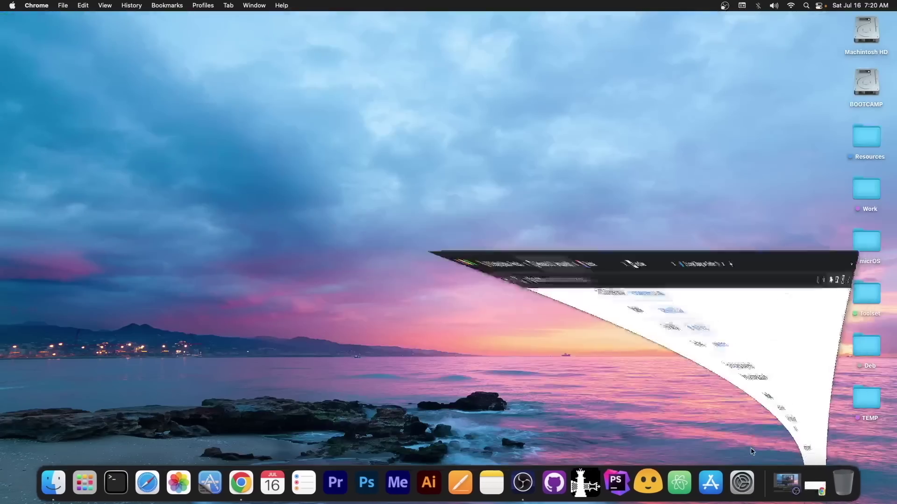
{"action": "left_click", "coordinate": [645, 482]}
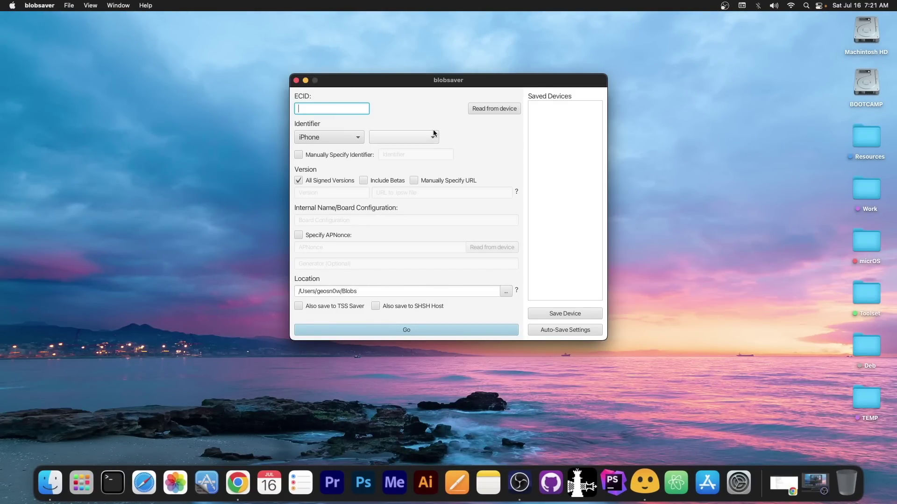
{"action": "left_click", "coordinate": [488, 109]}
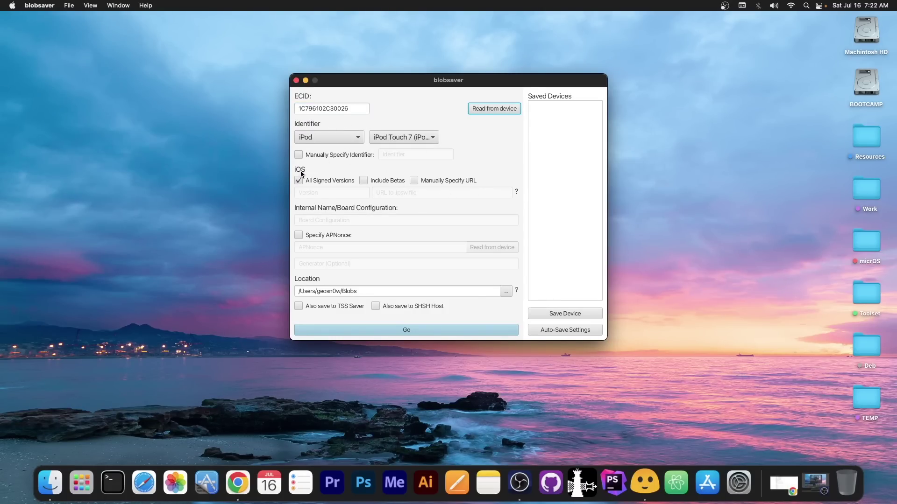
Enable Include Betas alongside All Signed Versions, leaving Specify APNonce off.
{"action": "left_click", "coordinate": [364, 181]}
{"action": "left_click", "coordinate": [298, 235]}
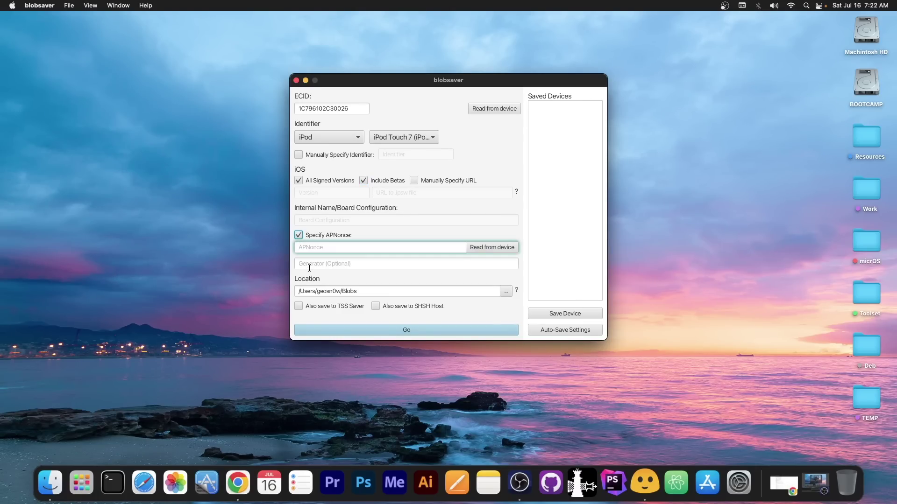
{"action": "left_click", "coordinate": [298, 235]}
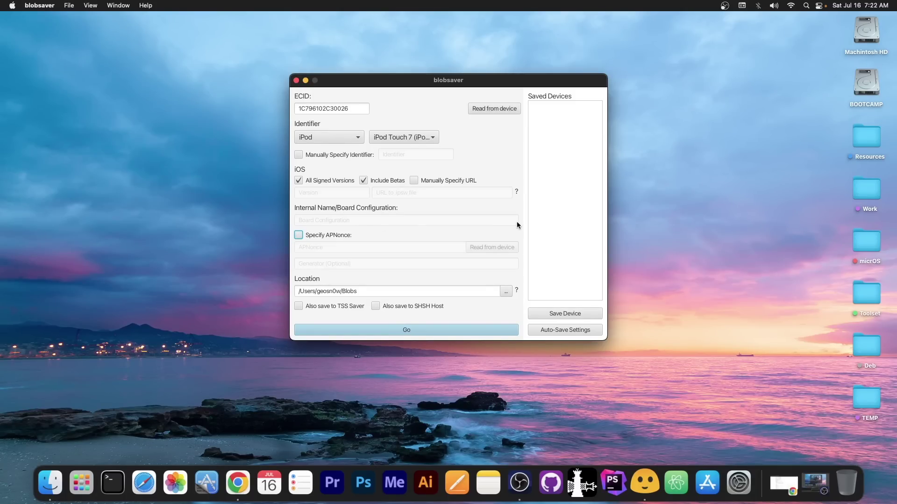
Press Go to save blobs for iOS 15.5, the 15.6 betas, 15.5 RC and 15.5 beta 4.
{"action": "left_click", "coordinate": [404, 332]}
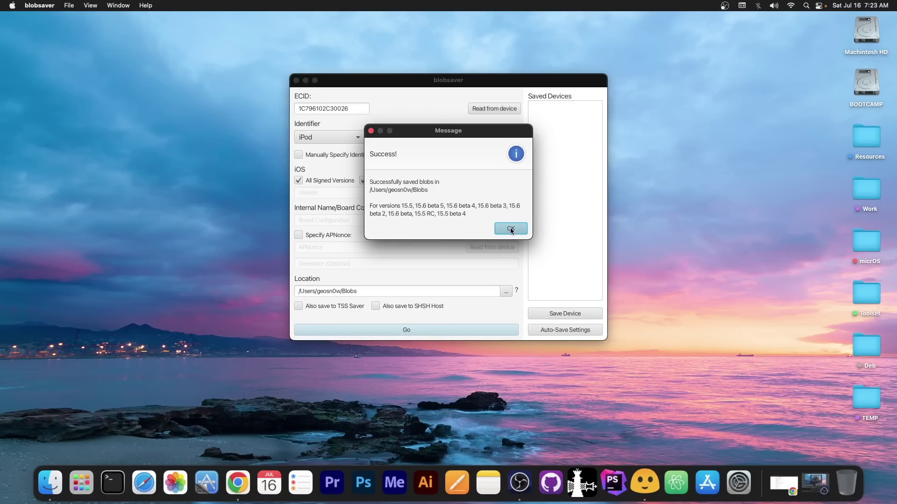
Close blobsaver, briefly revisit the iOS signing status tab in Chrome, then minimize the browser.
{"action": "left_click", "coordinate": [296, 81]}
{"action": "left_click", "coordinate": [783, 483]}
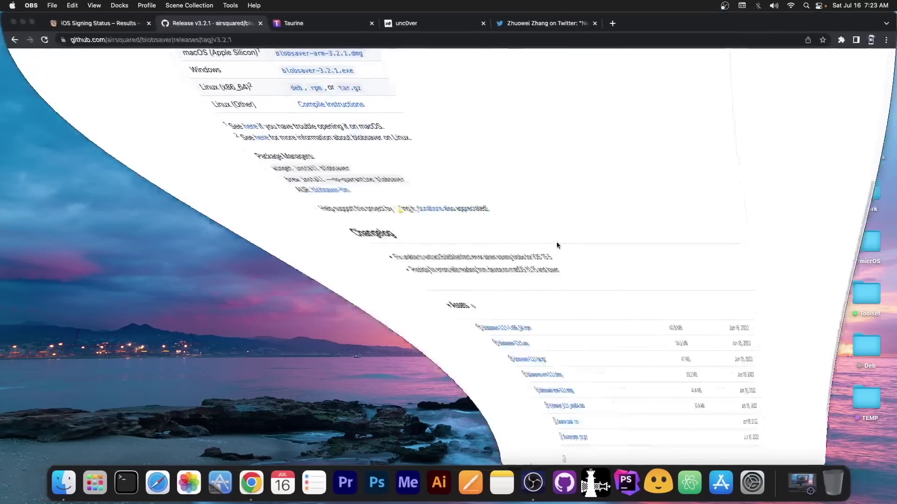
{"action": "key", "text": "ctrl+shift+Tab"}
{"action": "scroll", "coordinate": [245, 242], "scroll_direction": "down", "scroll_amount": 5}
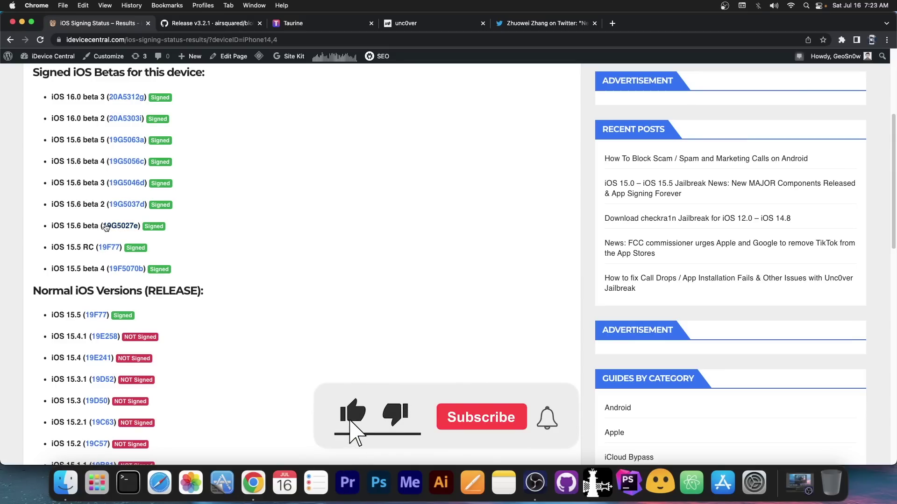
{"action": "scroll", "coordinate": [140, 228], "scroll_direction": "up", "scroll_amount": 5}
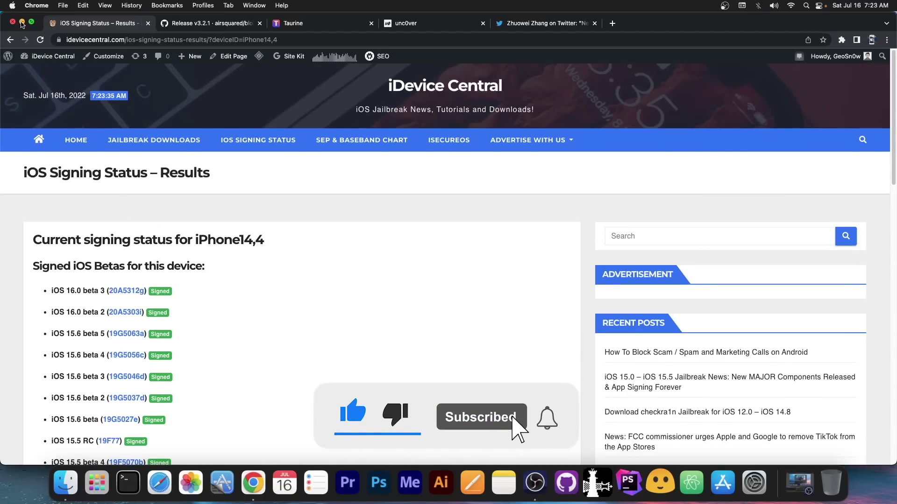
{"action": "left_click", "coordinate": [22, 22]}
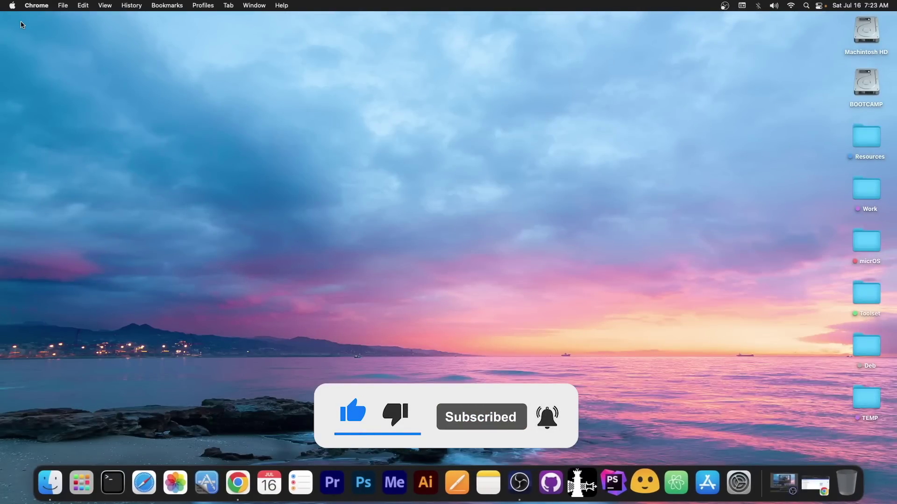